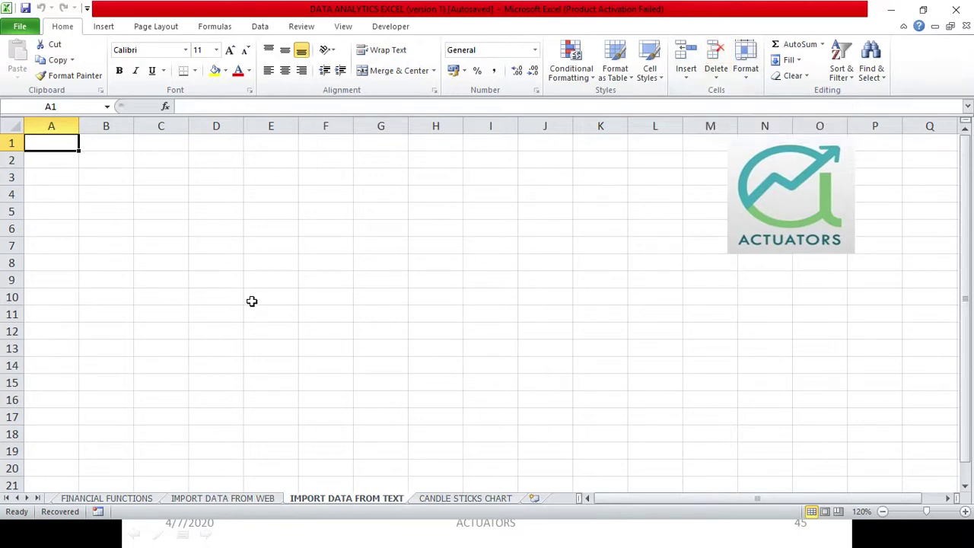
- Switch to File Explorer, view the contents of the "data to excel" text file, close it and return to Excel
key("alt+Tab")
key("Tab")
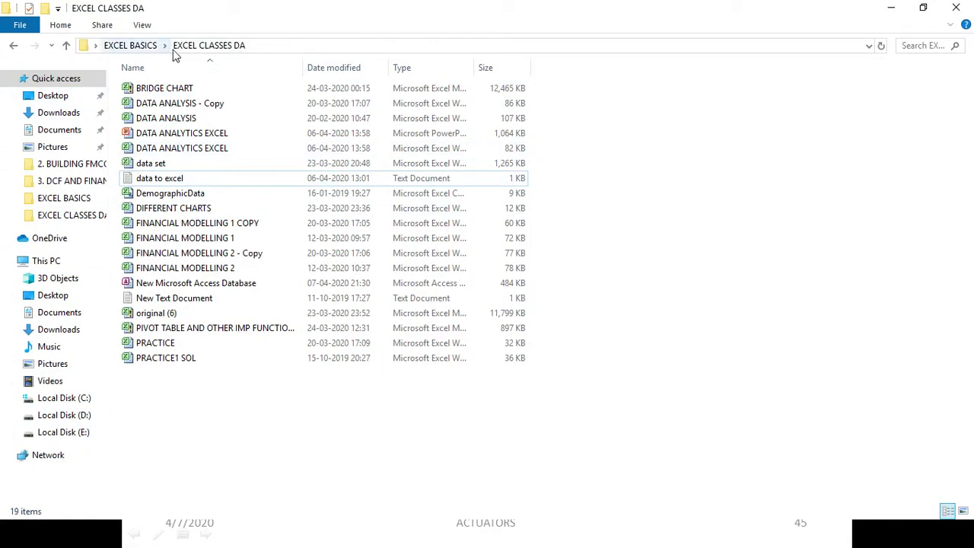
double_click(246, 188)
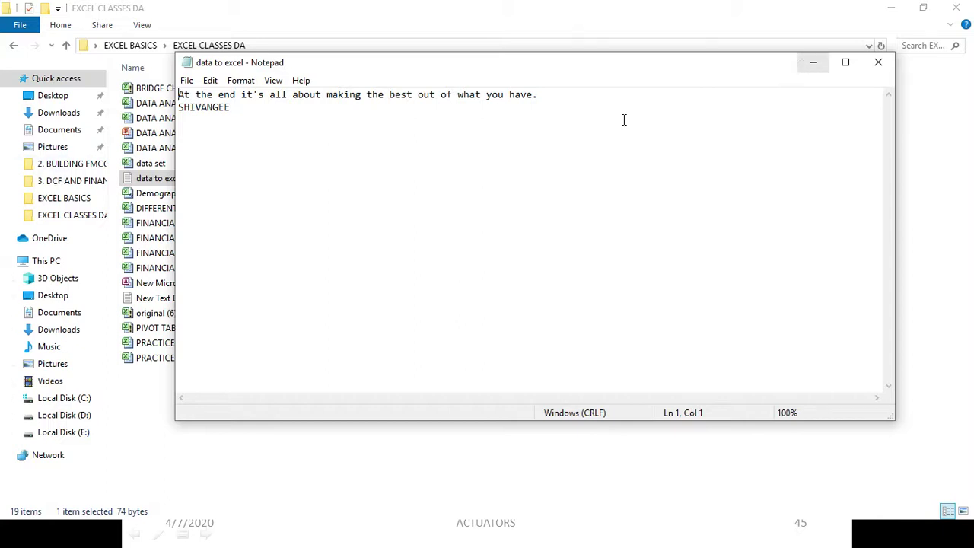
left_click(881, 62)
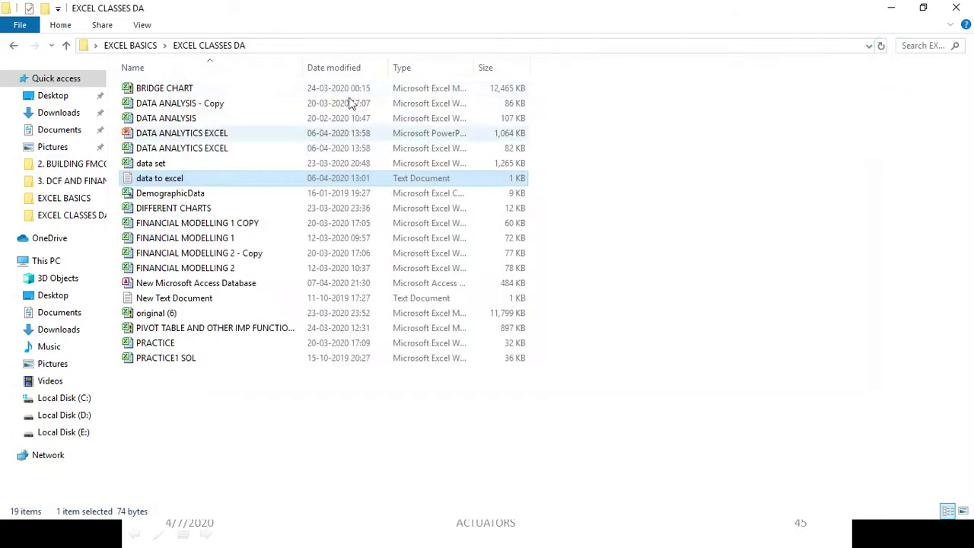
key("alt+Tab")
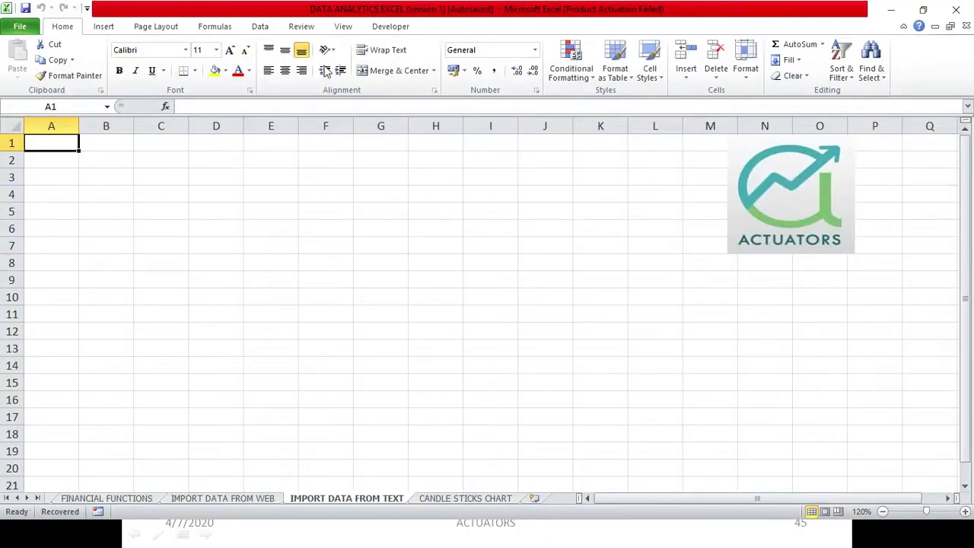
- Start a text import and open "data to excel" from Desktop > EXCEL BASICS > EXCEL CLASSES DA
left_click(272, 30)
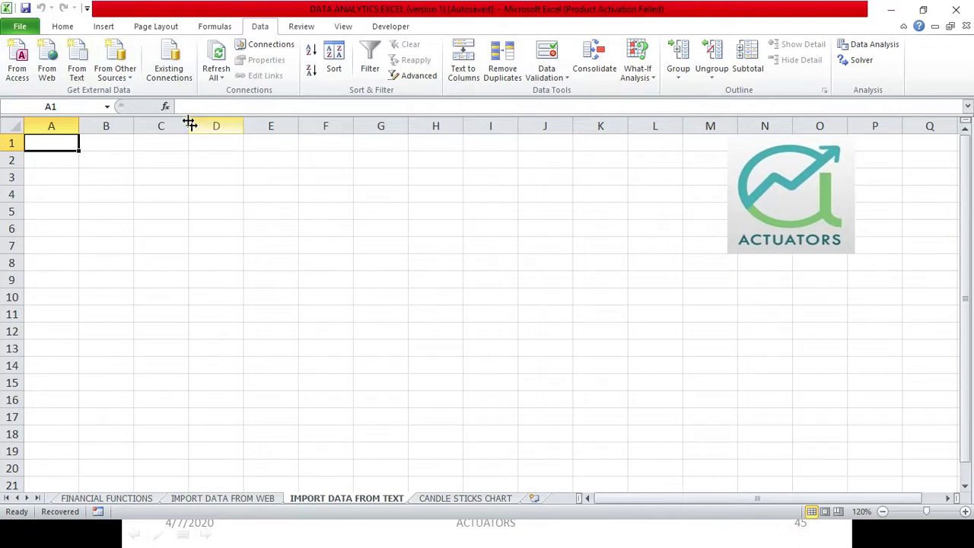
left_click(78, 71)
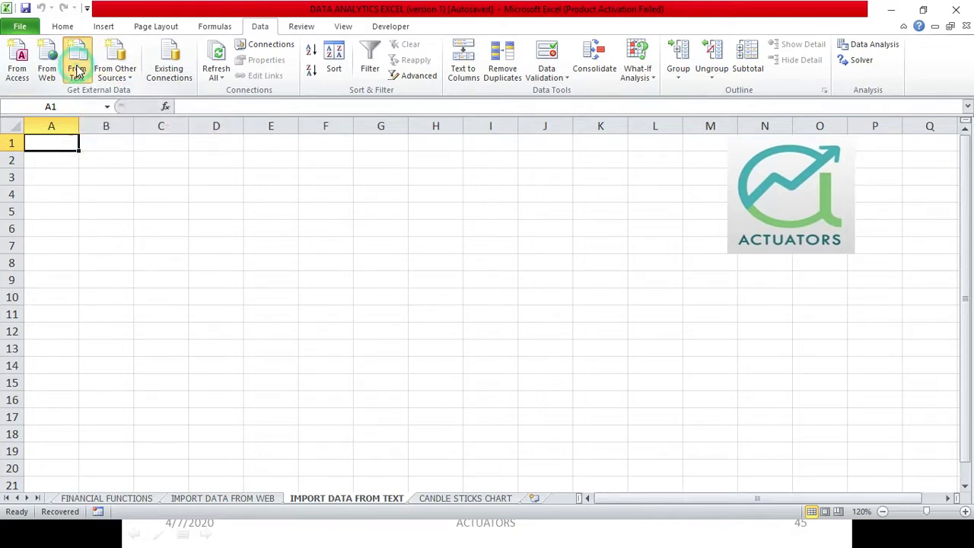
left_click_drag(168, 16, 354, 75)
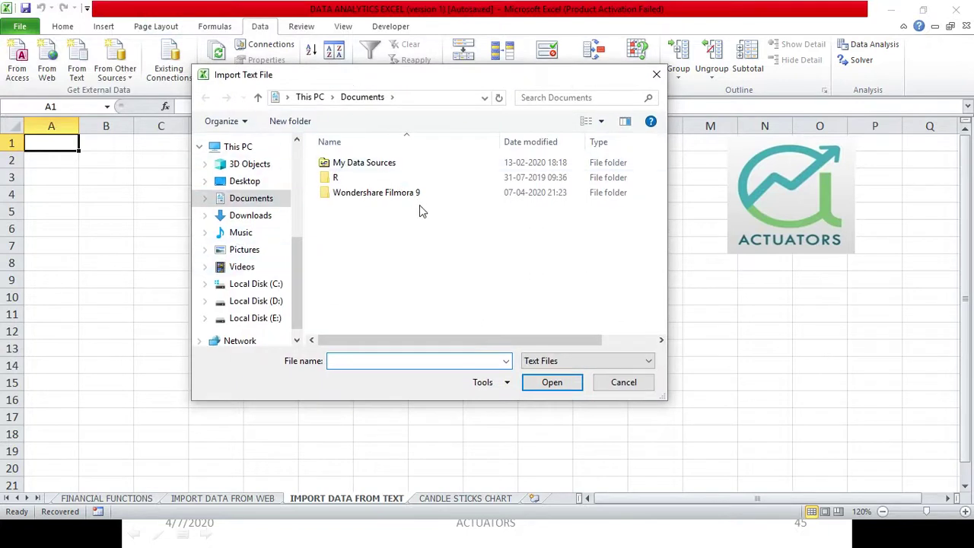
left_click(268, 184)
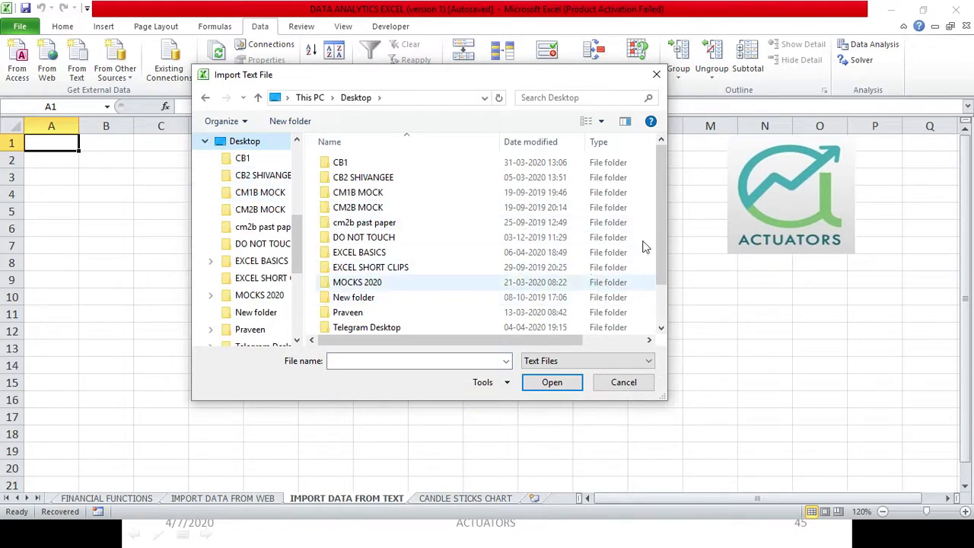
left_click_drag(659, 243, 656, 303)
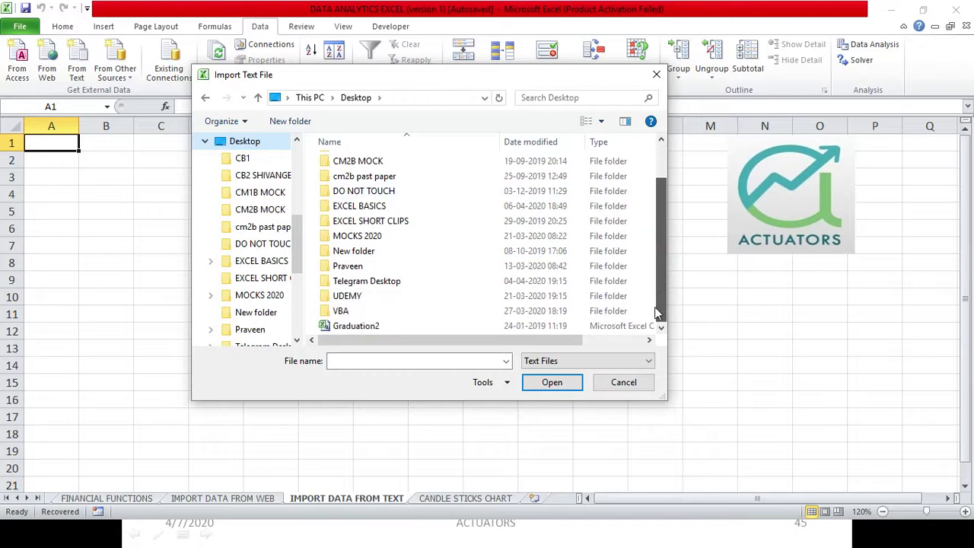
double_click(401, 211)
double_click(384, 238)
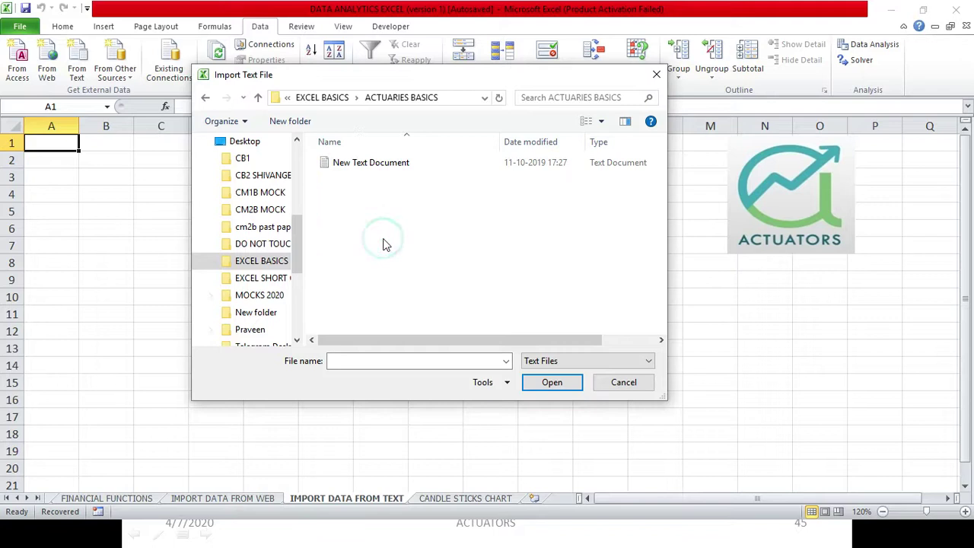
left_click(342, 99)
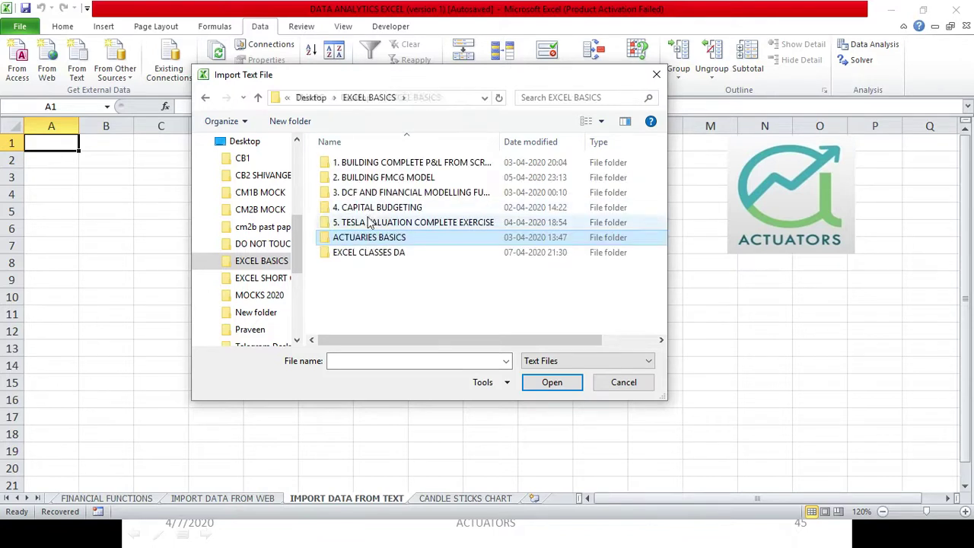
double_click(367, 254)
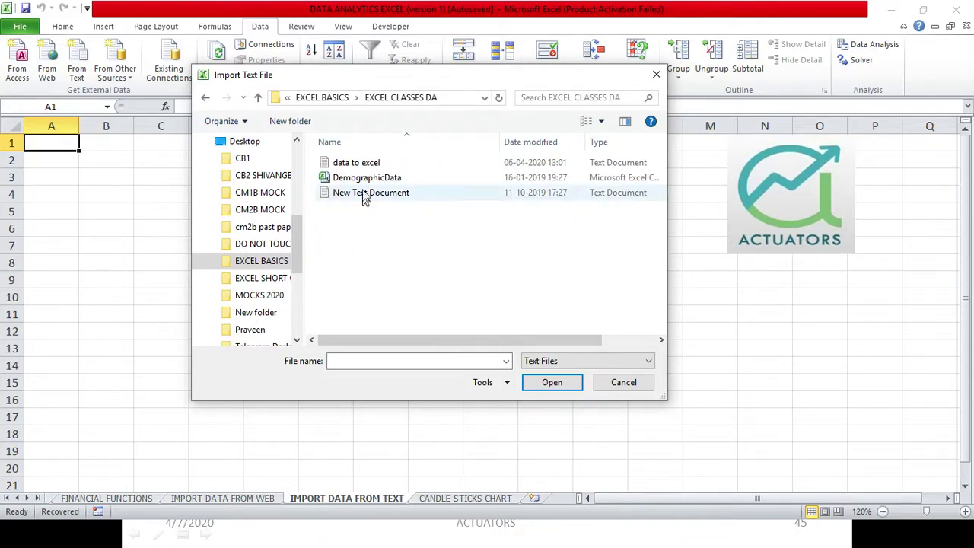
left_click(352, 163)
left_click(547, 383)
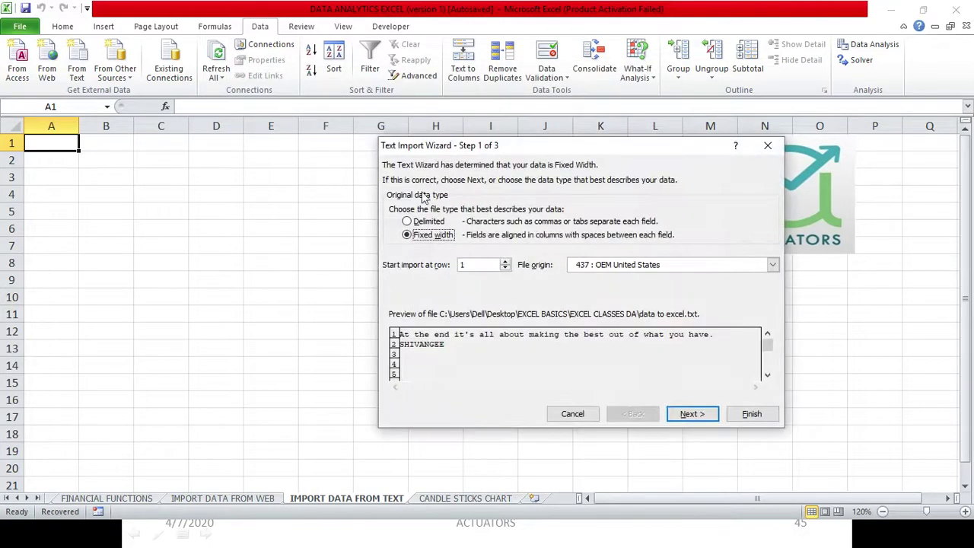
- Compare the Delimited and Fixed width data types and preview the delimiter settings in the import wizard
left_click_drag(532, 145, 417, 91)
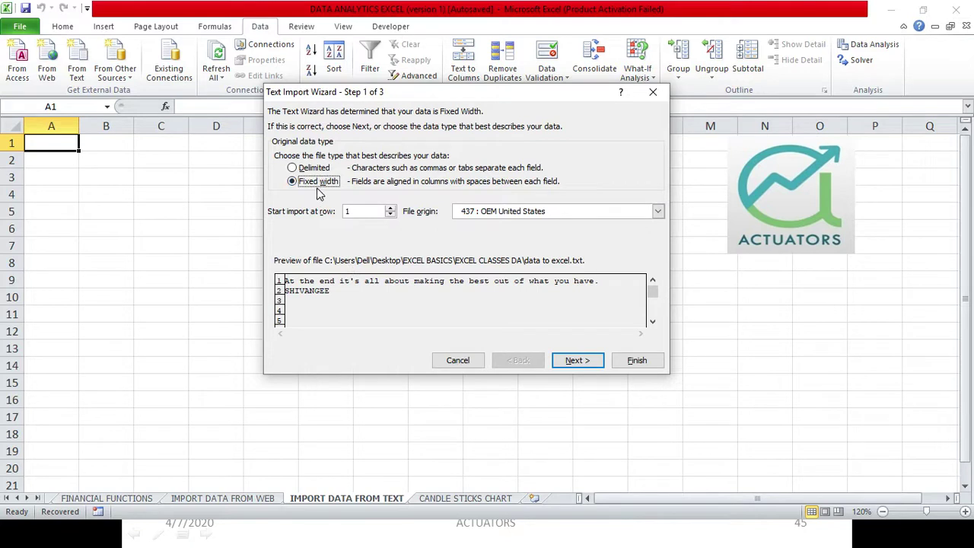
left_click(308, 169)
left_click(581, 361)
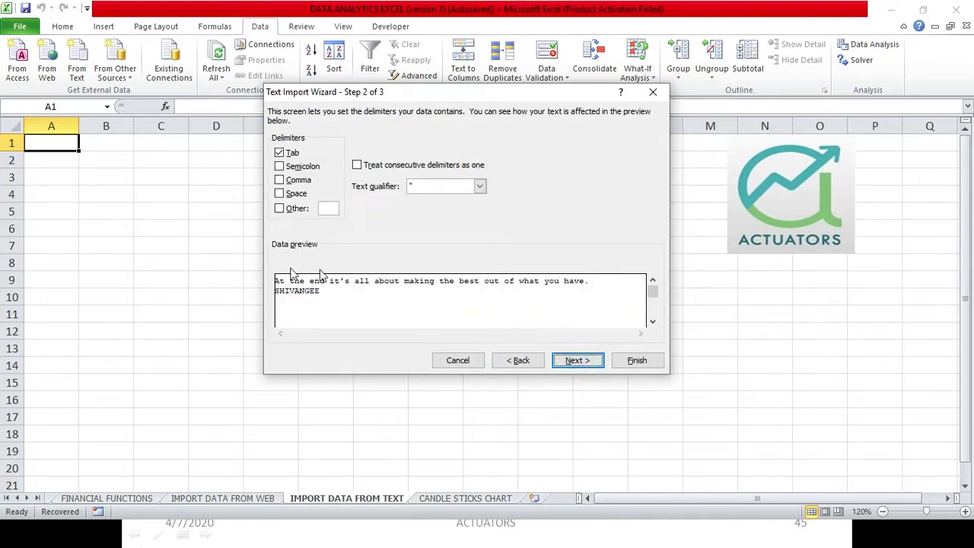
left_click(515, 361)
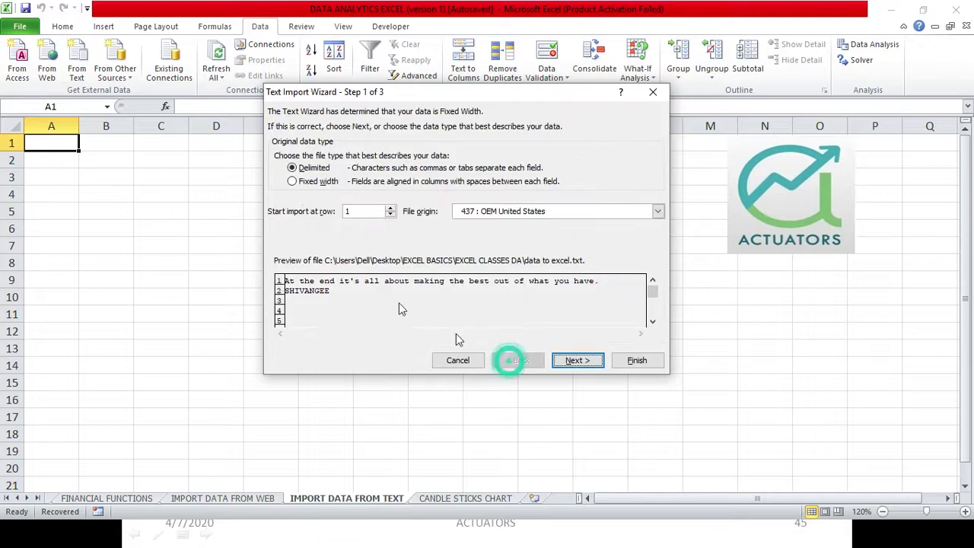
left_click(292, 183)
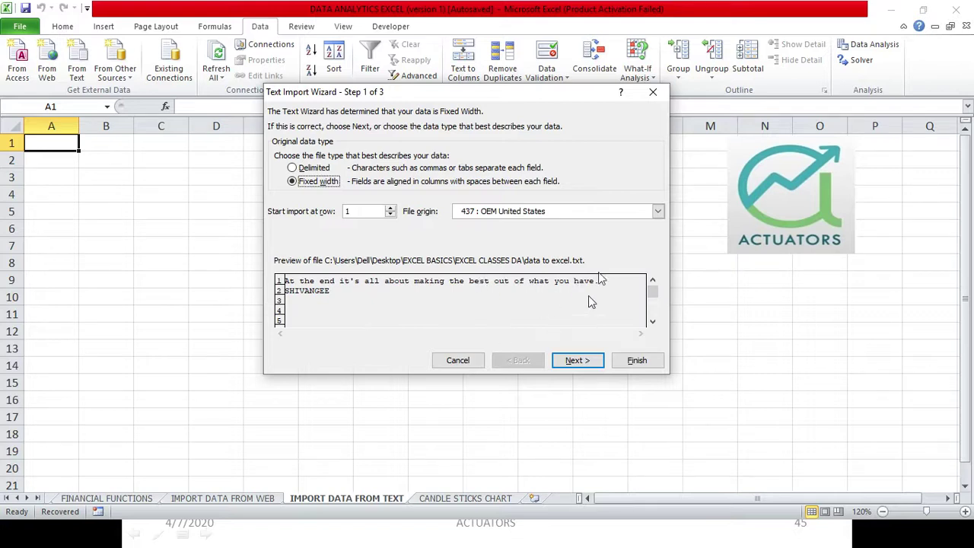
left_click(310, 169)
left_click(564, 361)
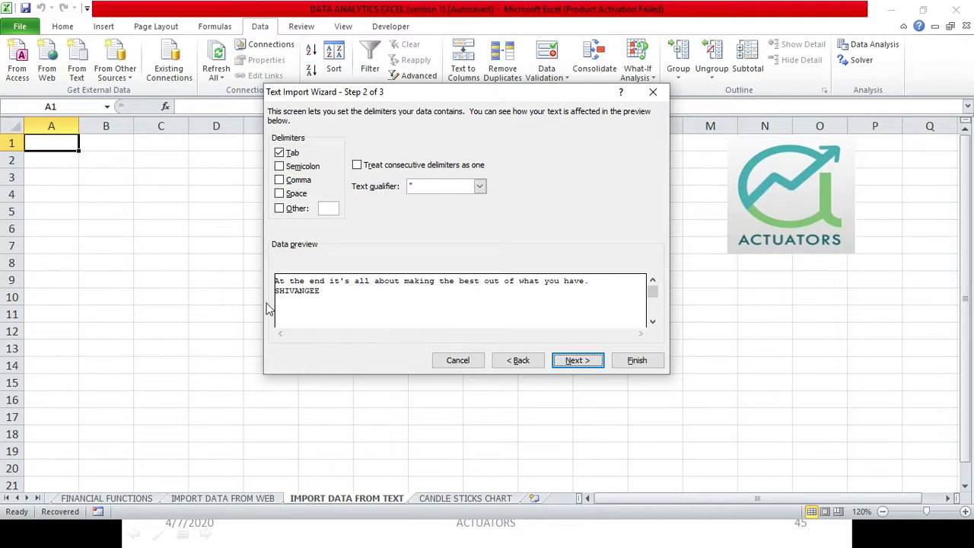
left_click(510, 361)
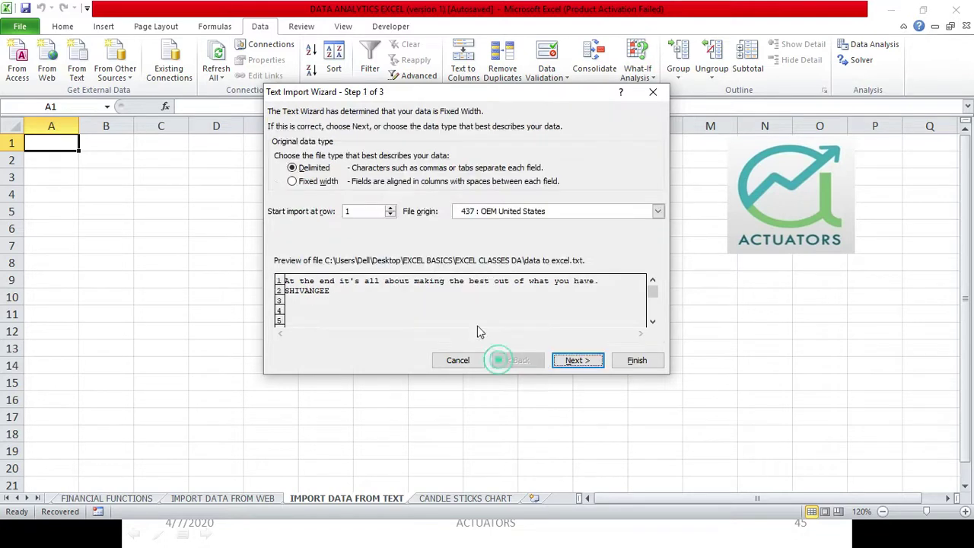
left_click(292, 182)
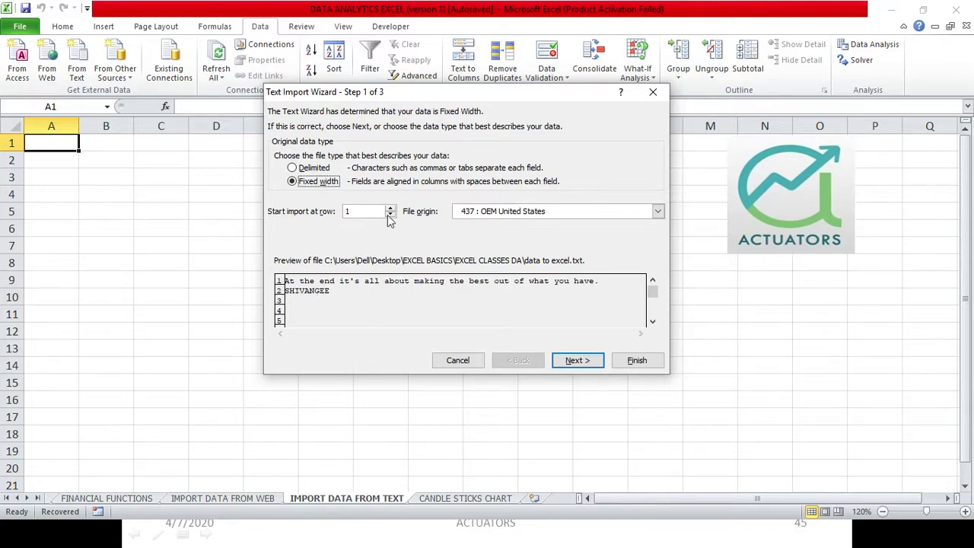
- Import the text file as Delimited data with the Tab delimiter into the existing worksheet at cell A1
left_click(292, 168)
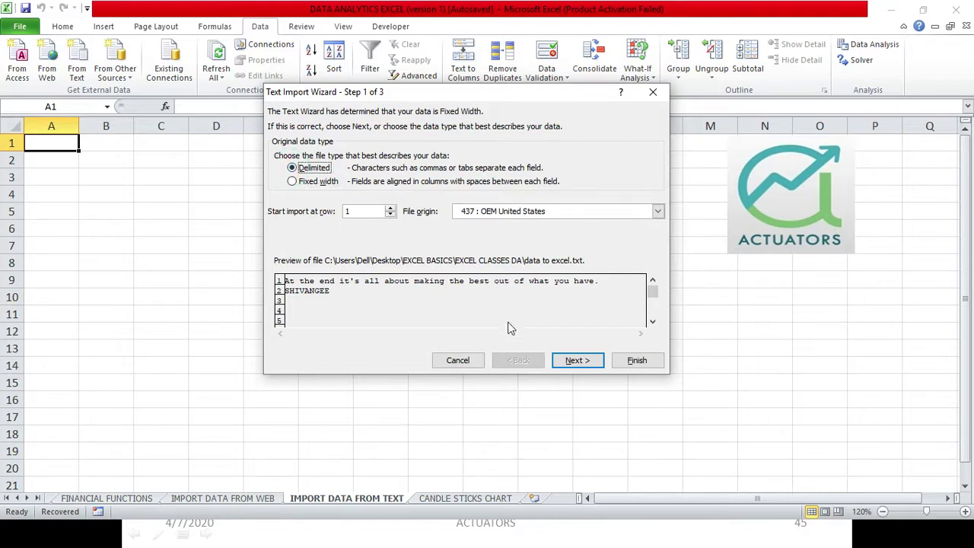
left_click(579, 361)
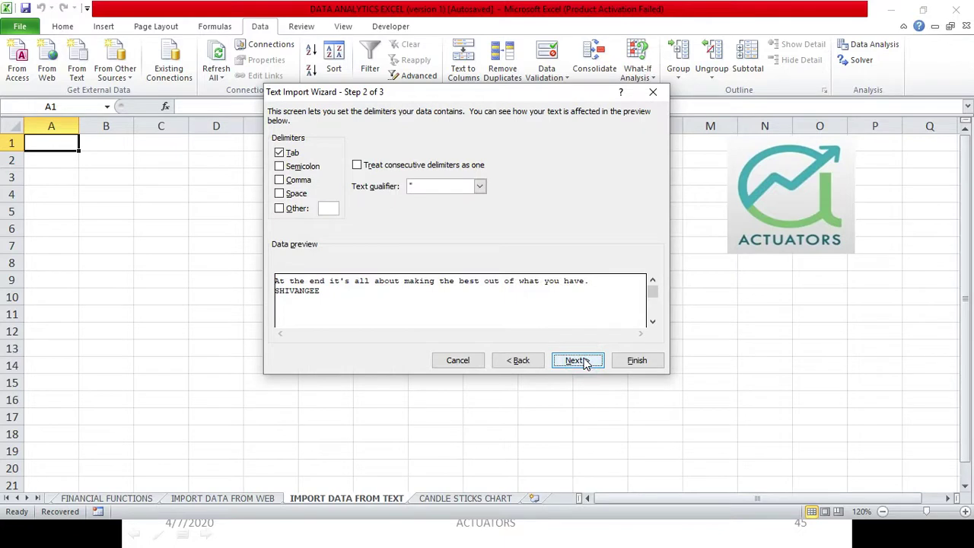
left_click(585, 361)
left_click(635, 361)
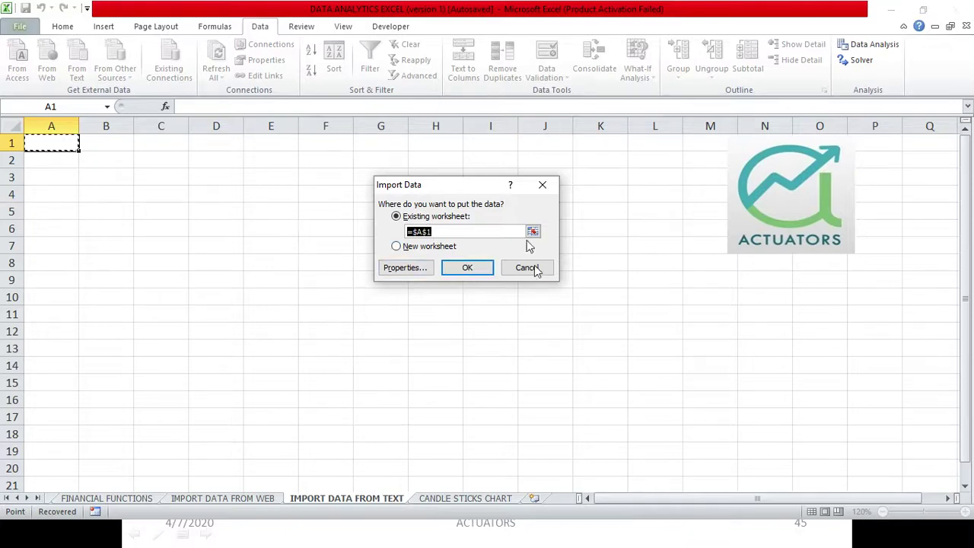
left_click(466, 270)
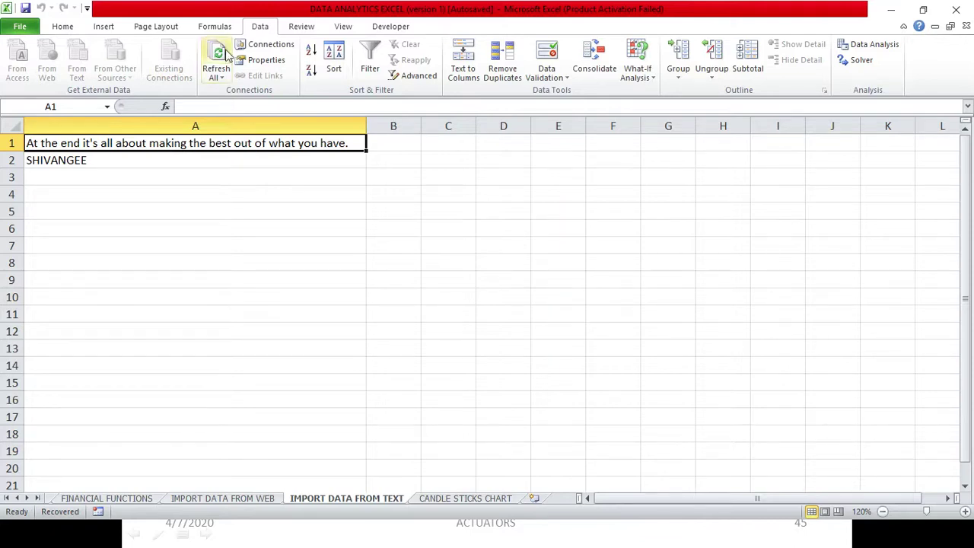
- Hide the worksheet gridlines and narrow column A to about the width of the other columns
left_click(181, 164)
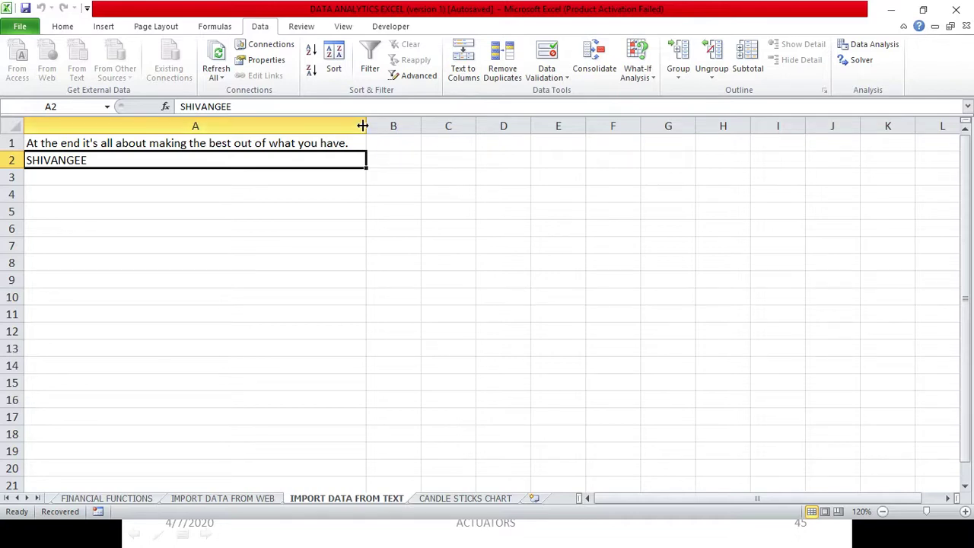
left_click(343, 26)
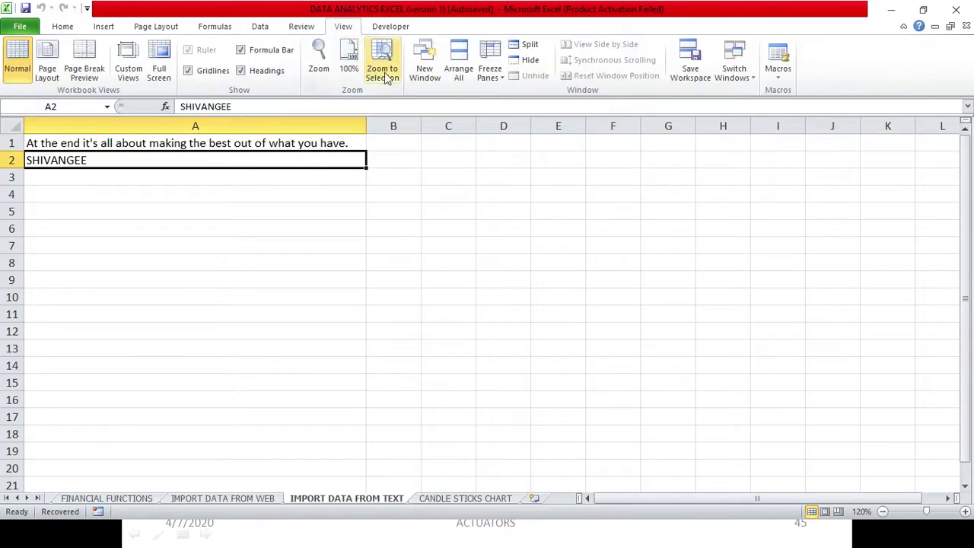
left_click(214, 76)
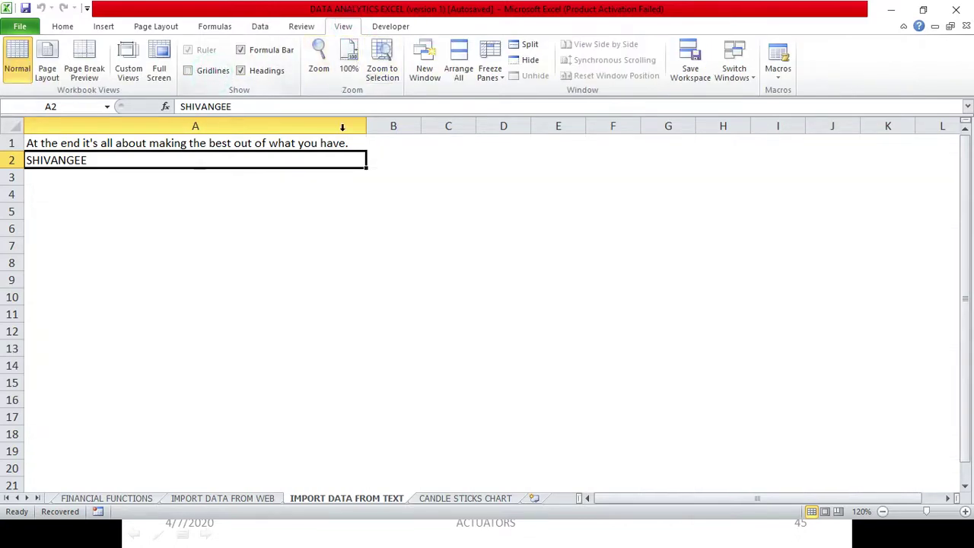
left_click_drag(366, 126, 80, 124)
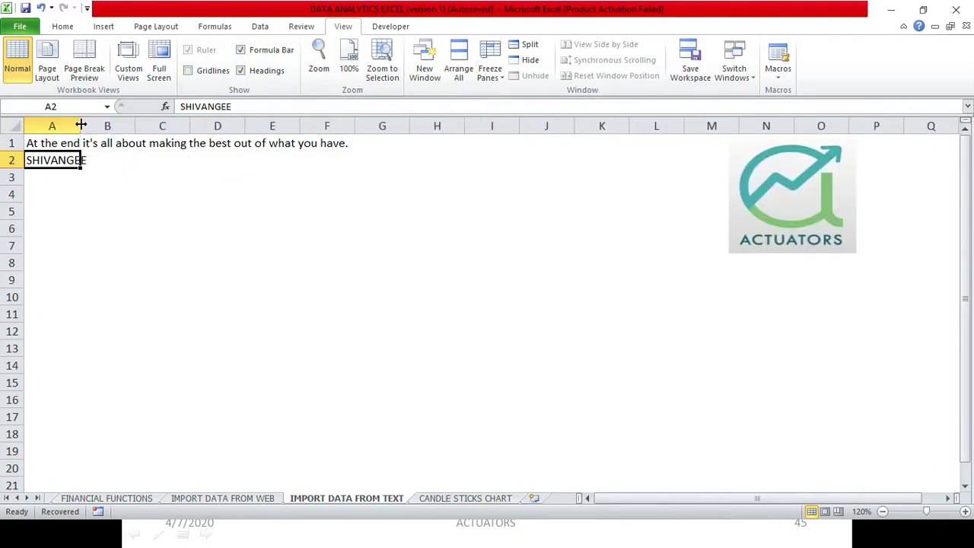
left_click(270, 245)
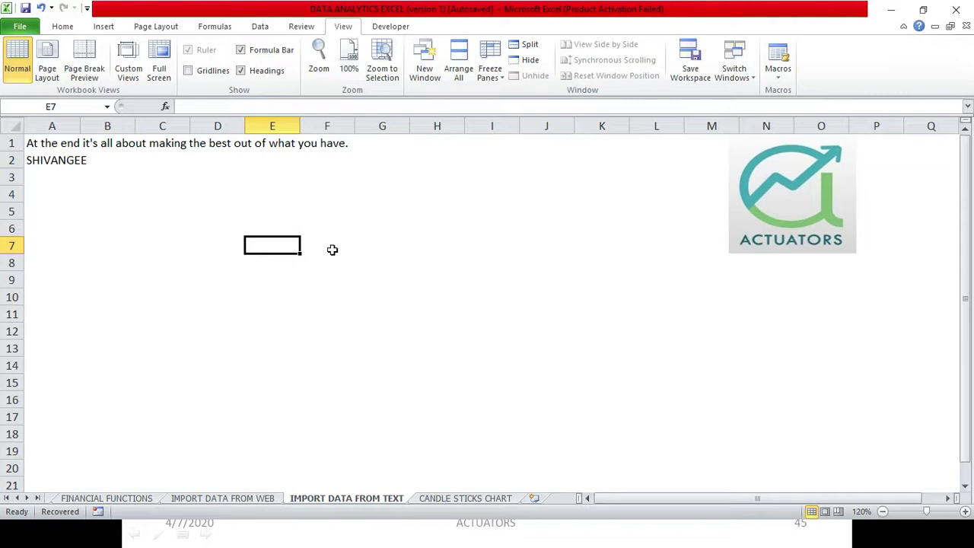
left_click(172, 215)
left_click(64, 25)
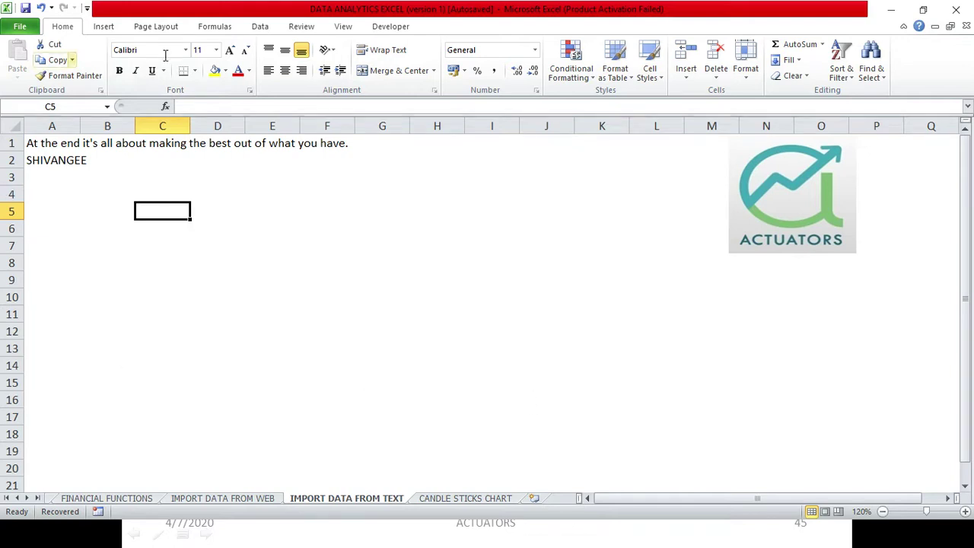
- In File Explorer, open "data to excel", add the surname after the first name on line 2, save, close it and return to Excel
key("alt+Tab")
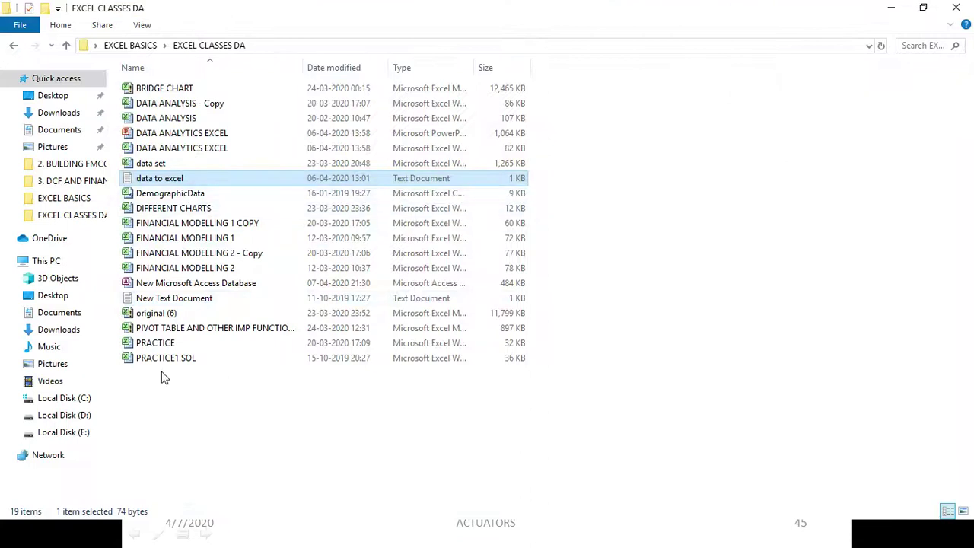
left_click(295, 182)
double_click(296, 182)
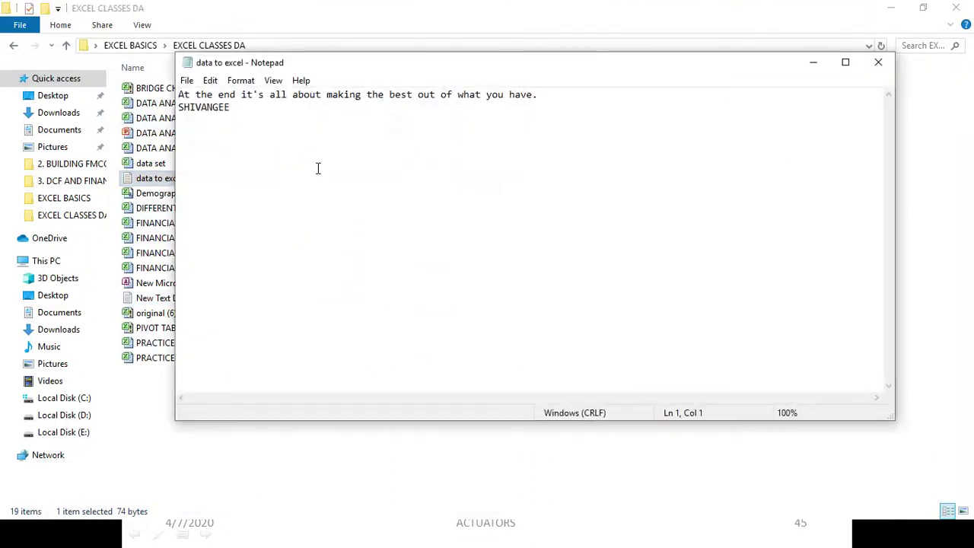
left_click(276, 118)
right_click(513, 259)
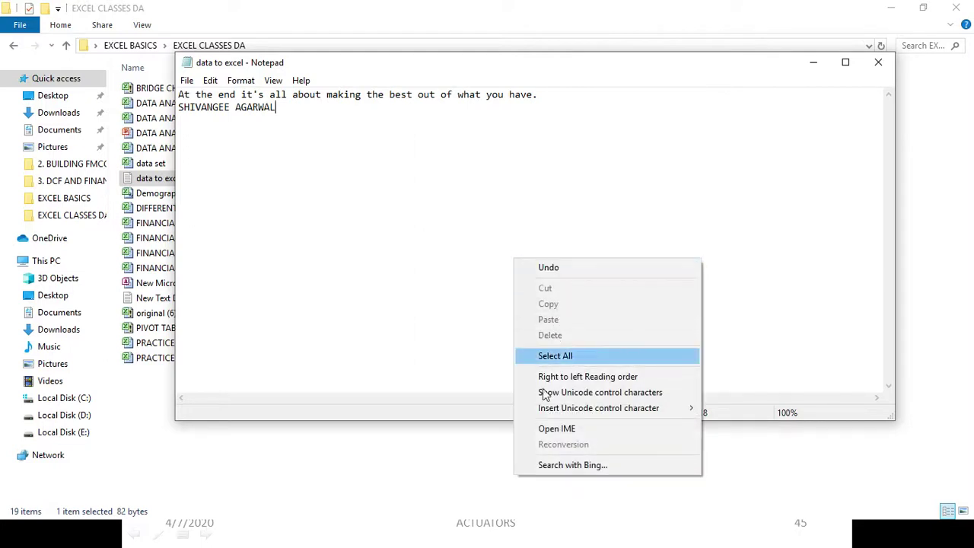
left_click(542, 429)
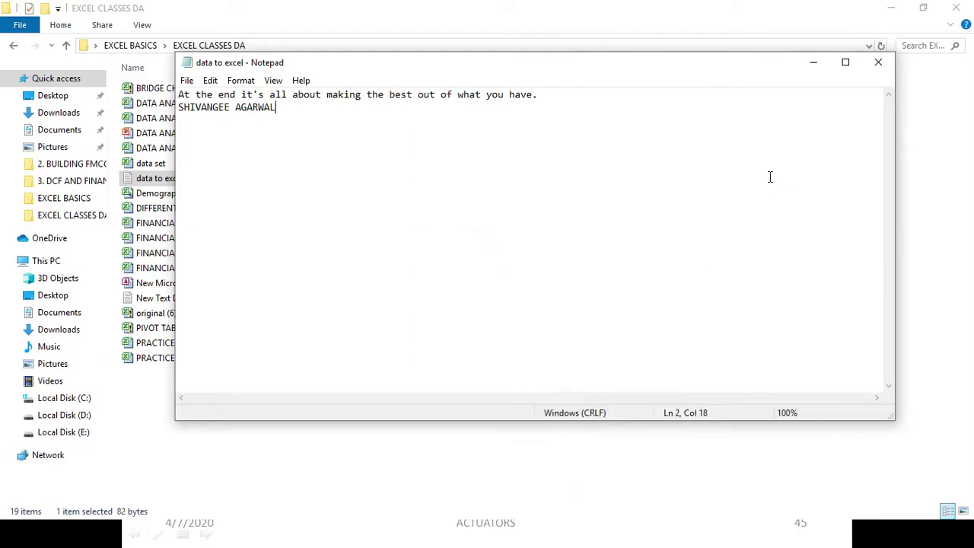
left_click(883, 67)
key("alt+Tab")
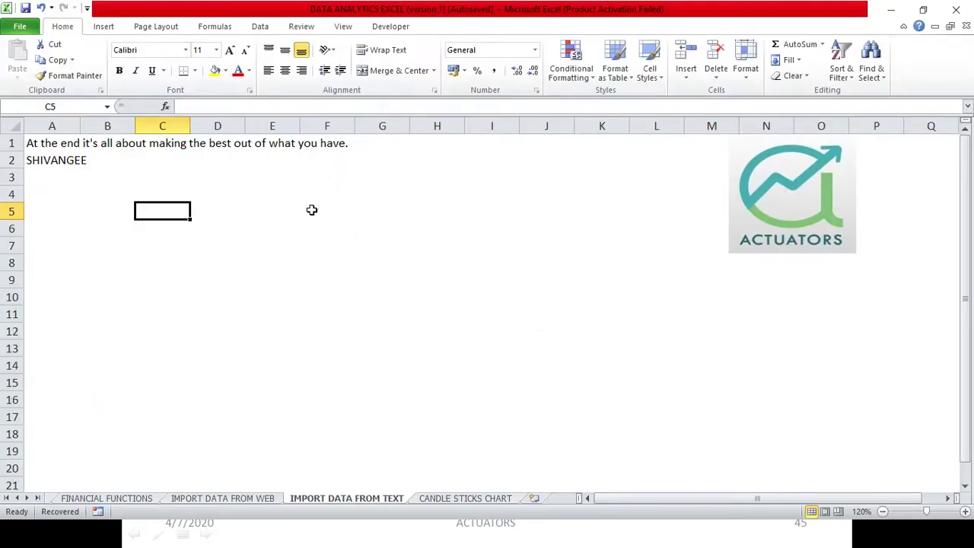
left_click(89, 178)
left_click(356, 227)
left_click_drag(70, 348, 68, 313)
left_click(196, 189)
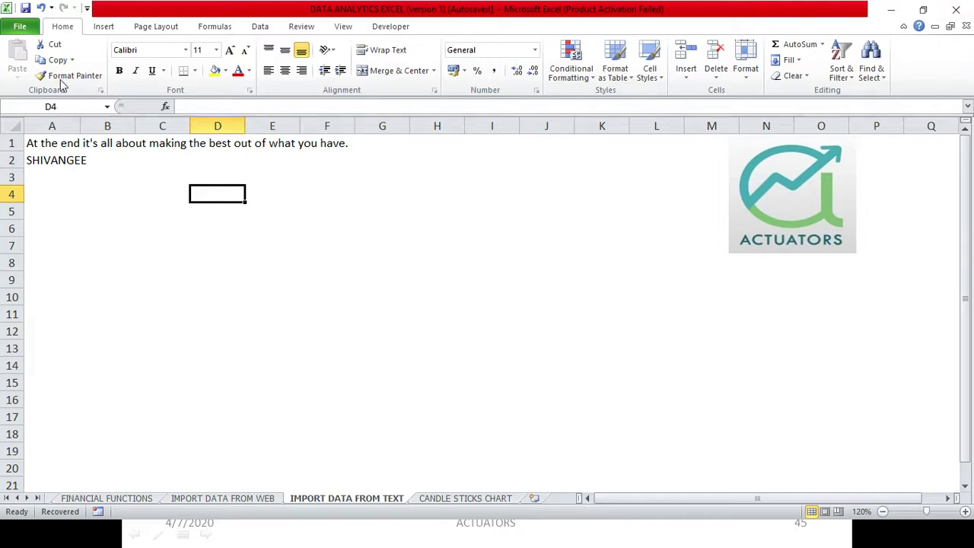
- Try twice to refresh all imported data, cancelling the source file selection and the remaining refresh each time
left_click(266, 30)
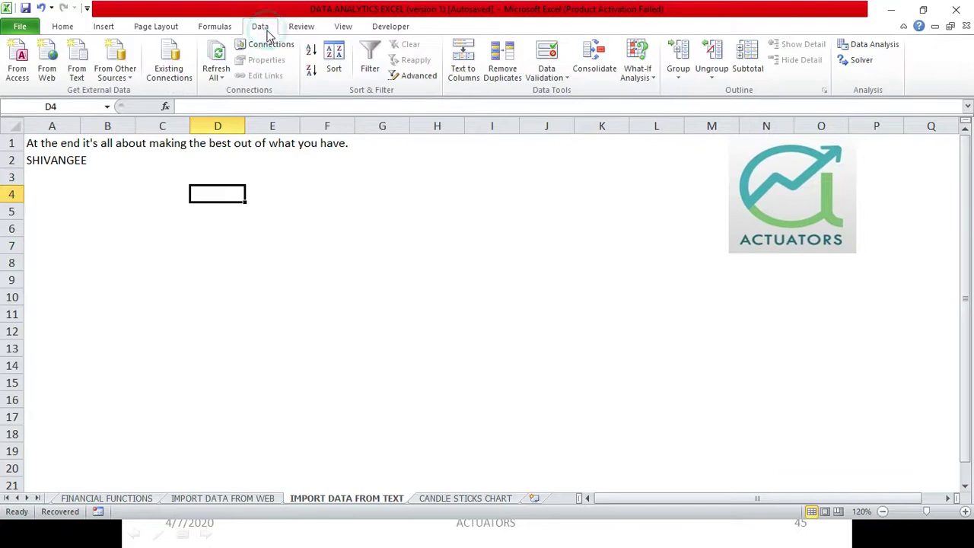
left_click(219, 61)
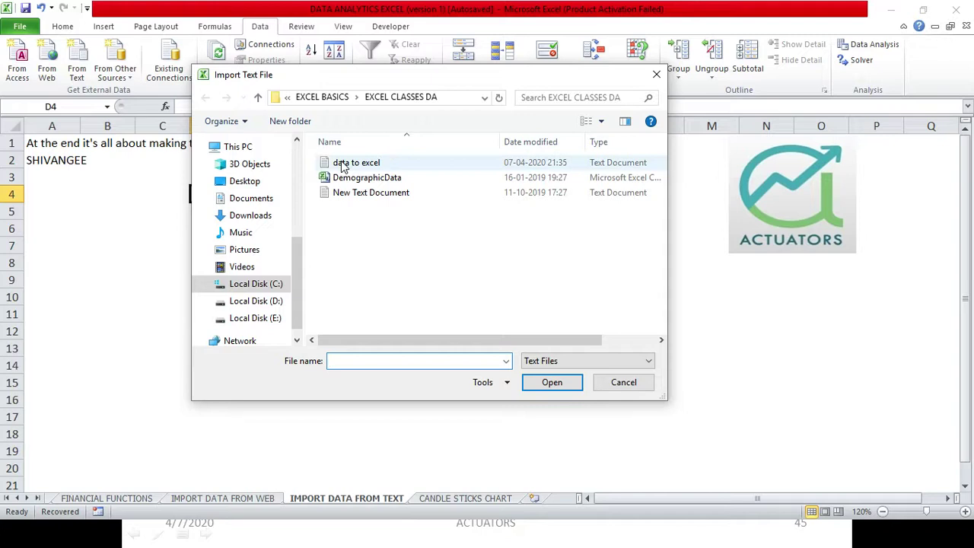
left_click(623, 382)
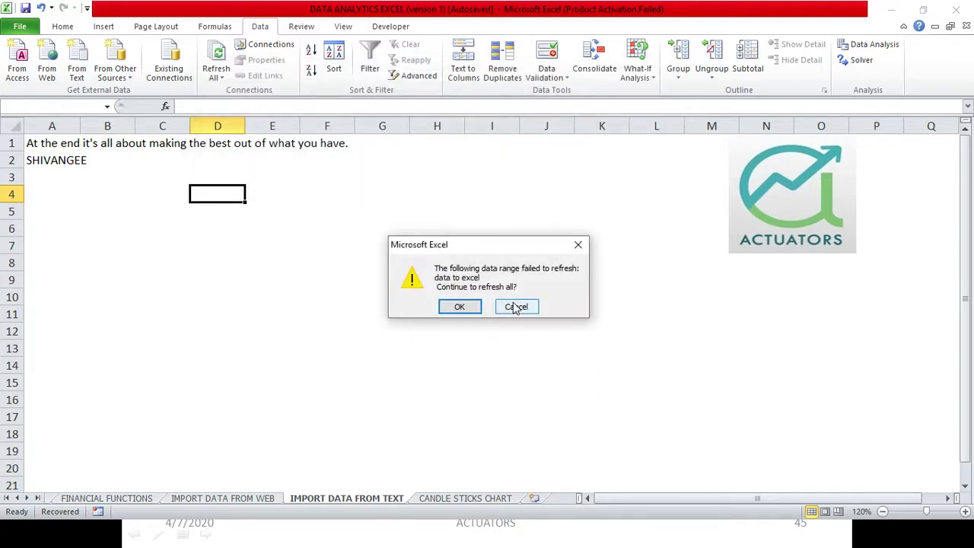
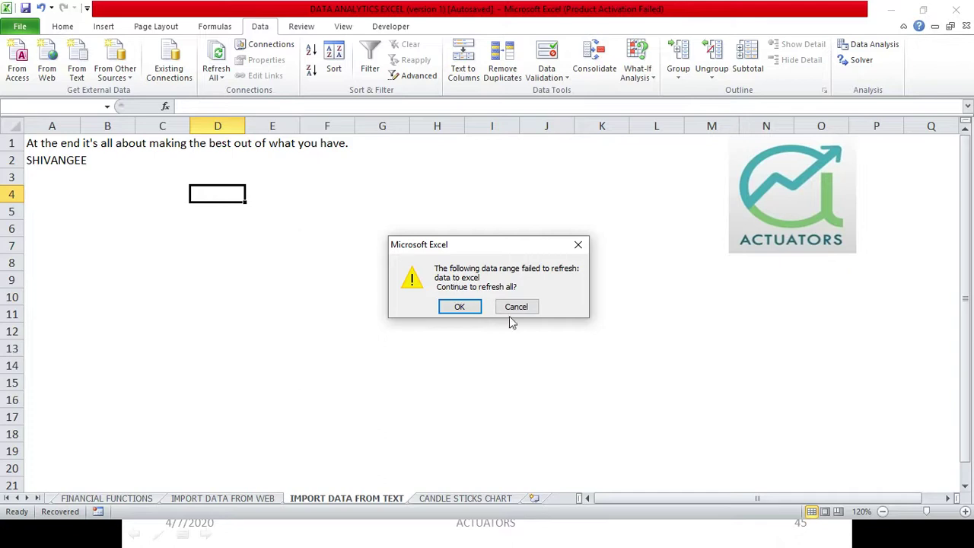
left_click(516, 307)
left_click(216, 52)
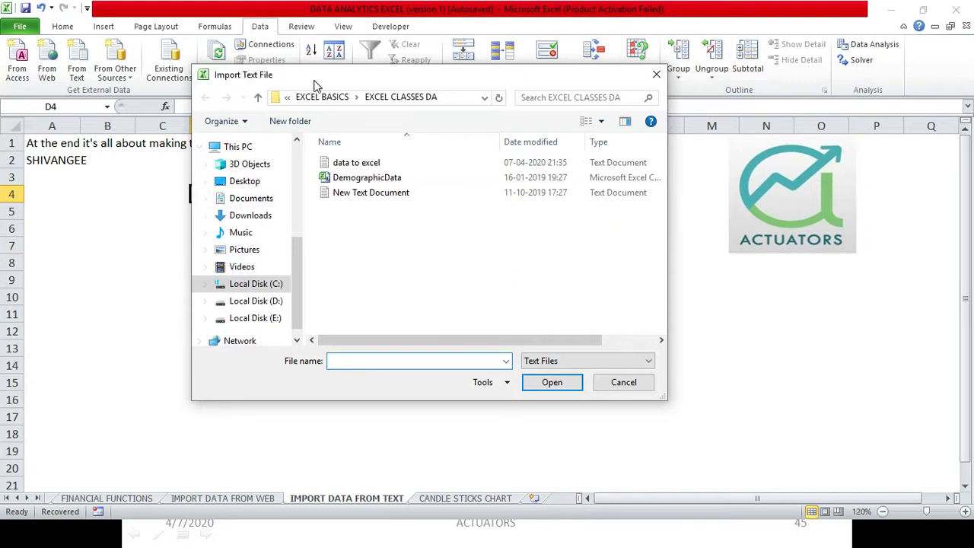
left_click(618, 382)
left_click(508, 306)
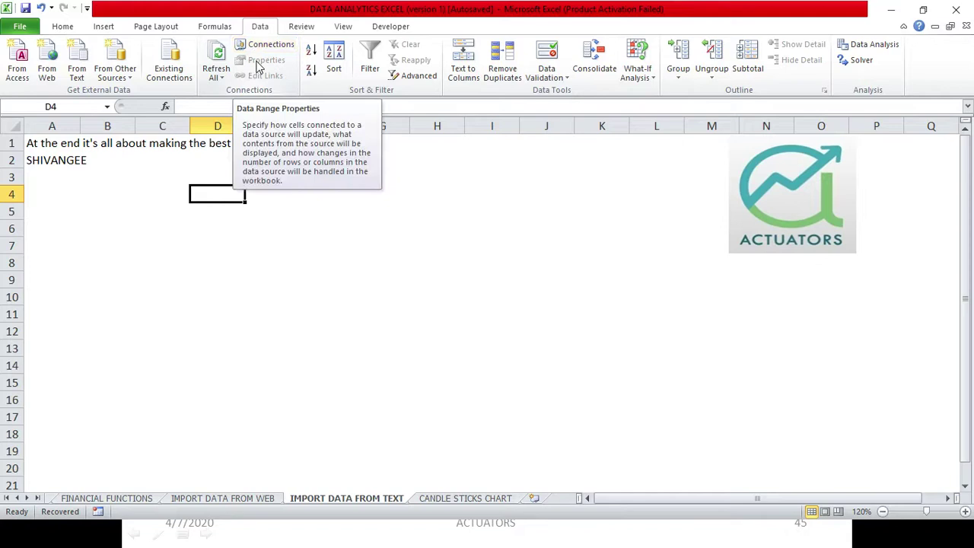
- Open the external data range properties for cell A1 and turn off the prompt for the file name on refresh
left_click(34, 143)
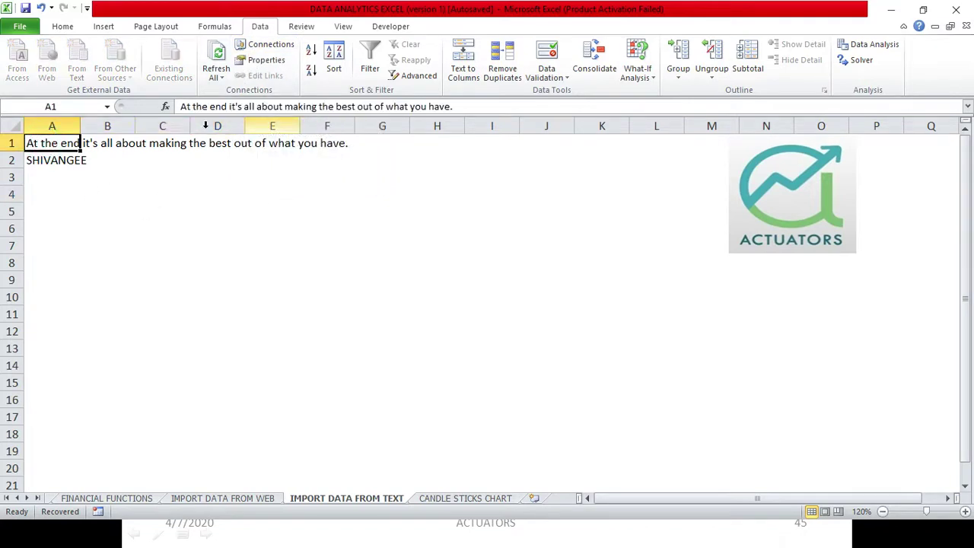
left_click(275, 64)
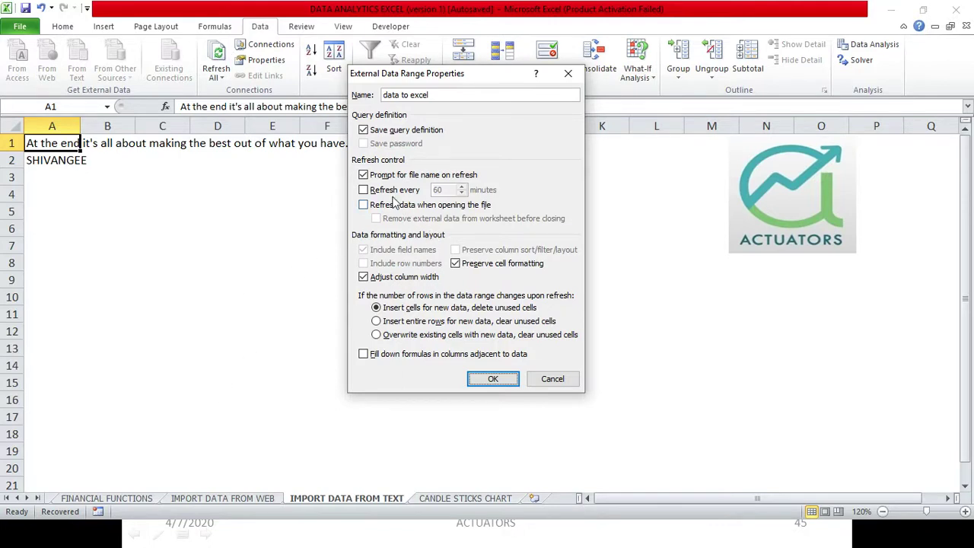
left_click(364, 176)
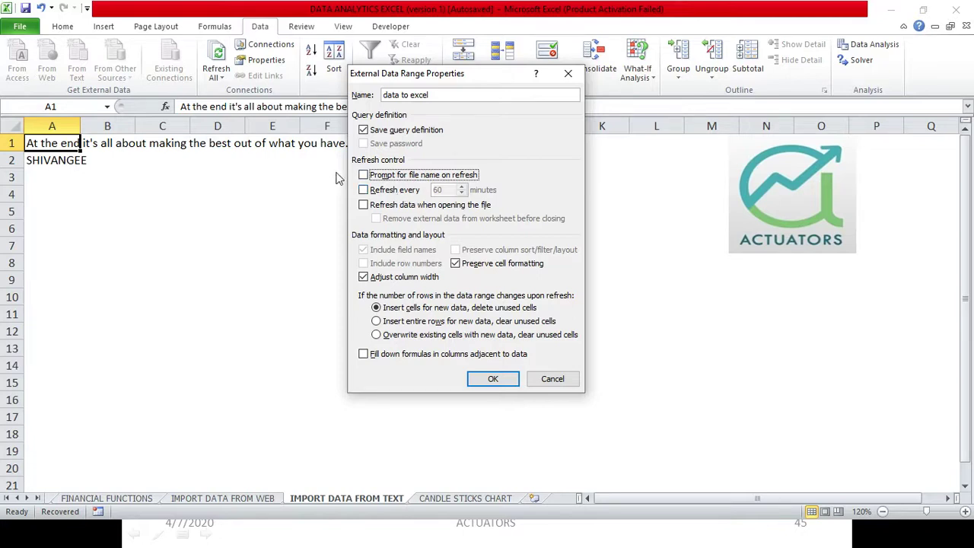
- Try a timed refresh every 1 minute for the data range and switch the timed refresh back off
left_click(364, 190)
left_click(462, 192)
left_click(462, 192)
type("1")
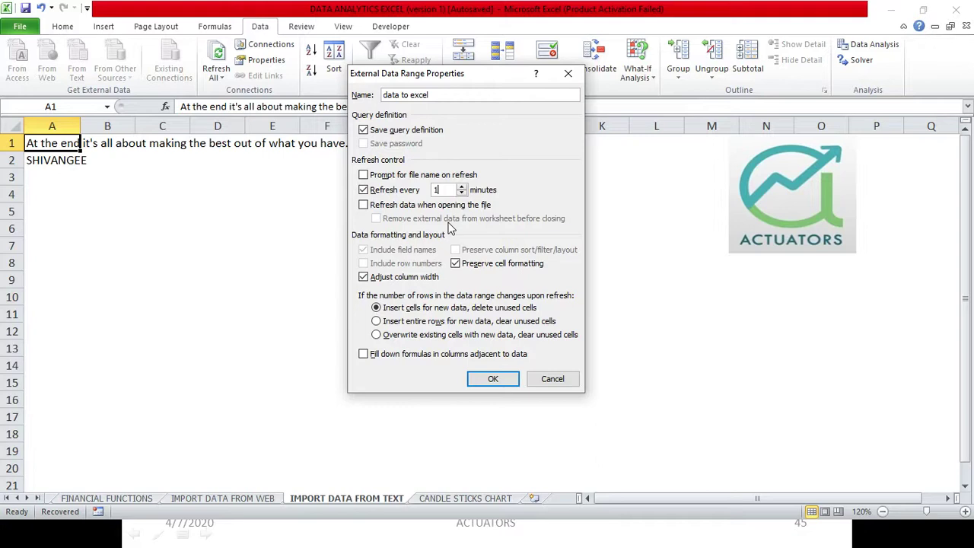
left_click(363, 189)
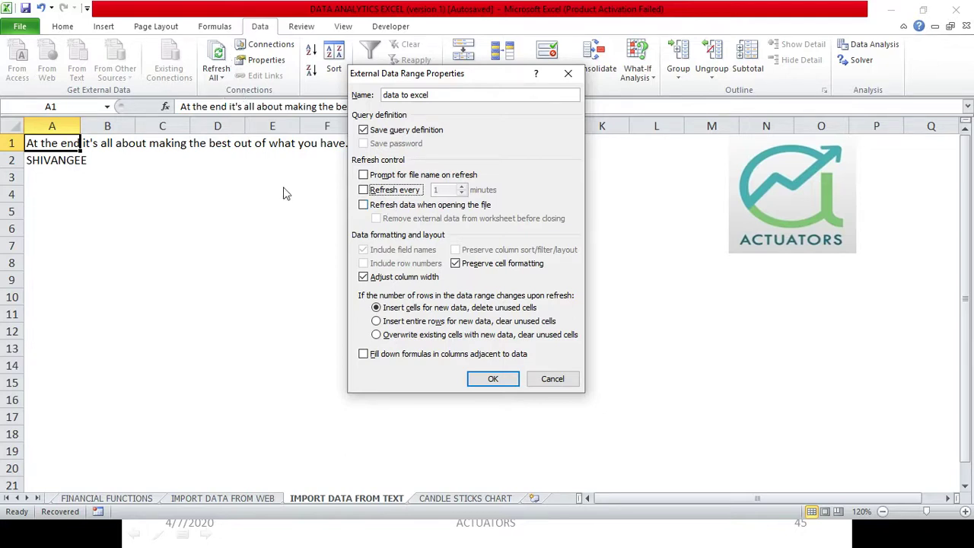
left_click(364, 189)
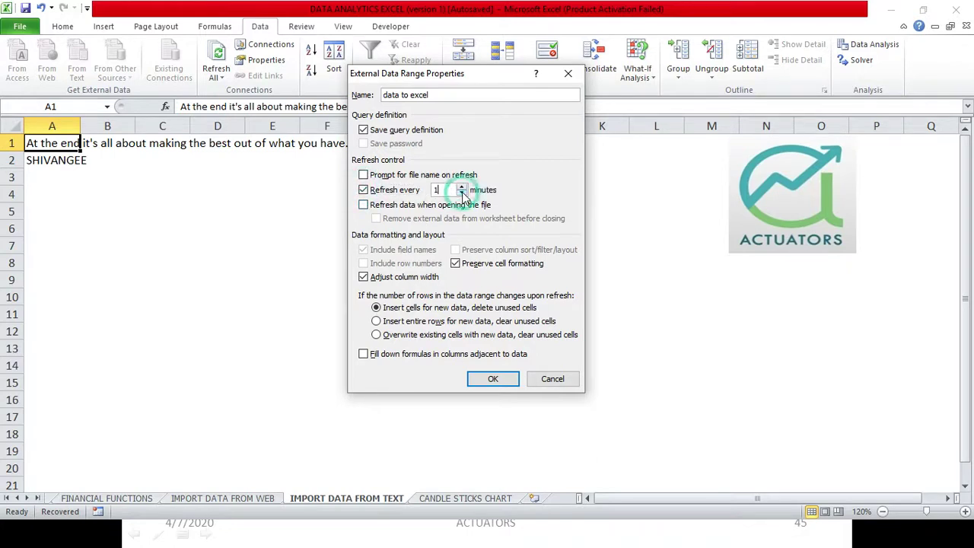
left_click(364, 192)
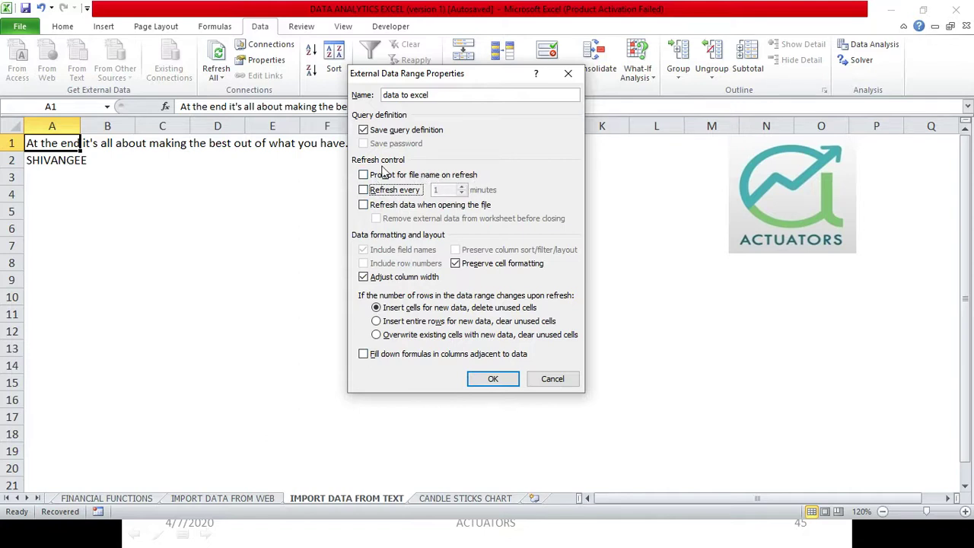
- Refresh all imported data with the changed range properties applied, and narrow column A so the adjacent columns move closer
left_click(496, 381)
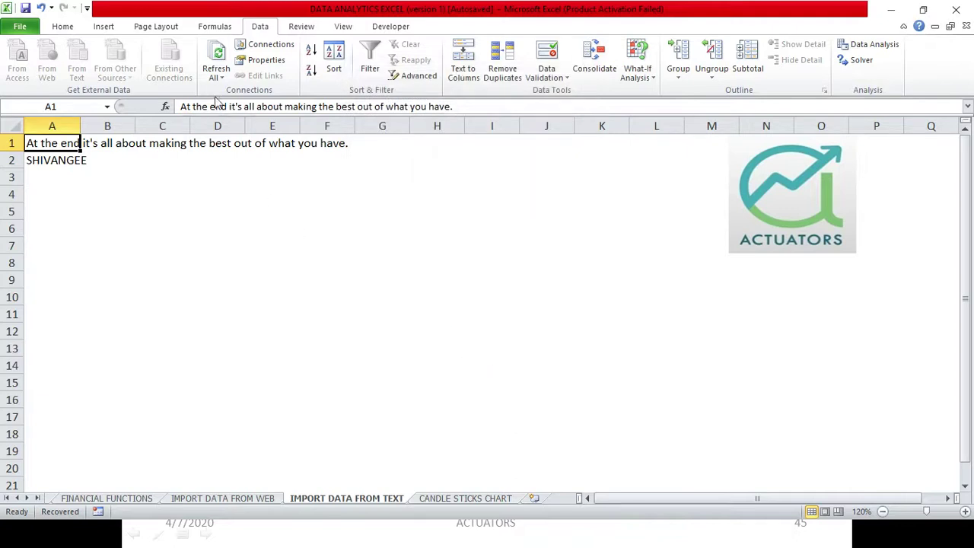
left_click(218, 67)
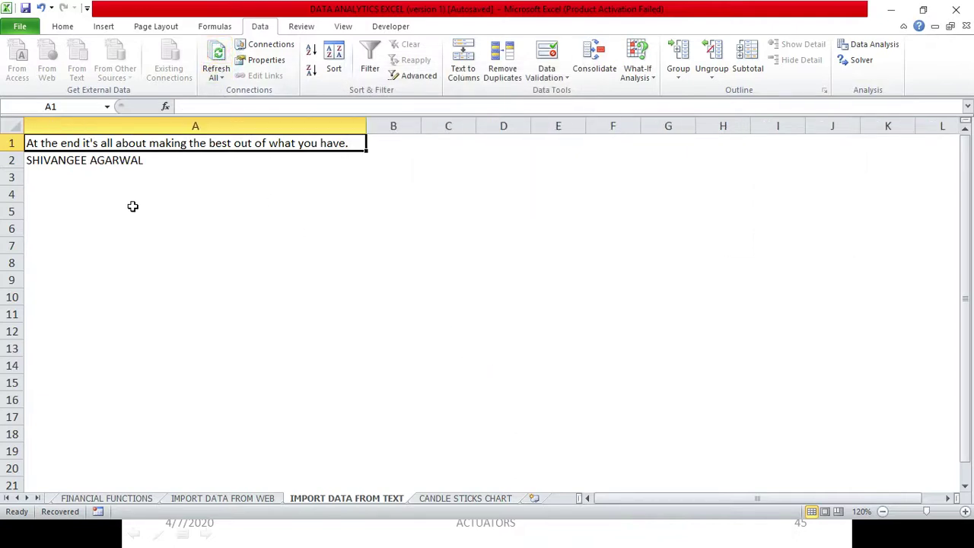
left_click_drag(366, 125, 104, 134)
left_click(120, 246)
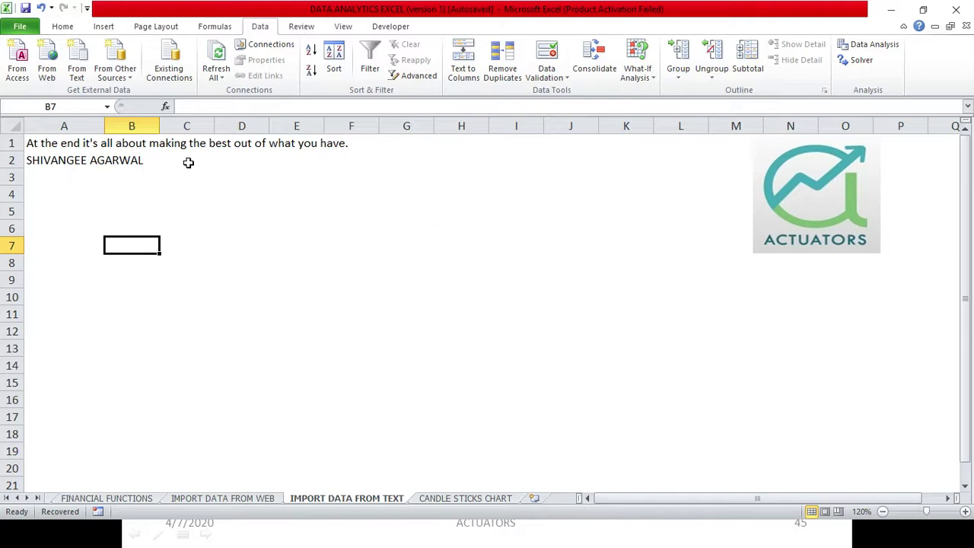
- Refresh all imported data again and narrow column A to about the width of the other columns
left_click(218, 61)
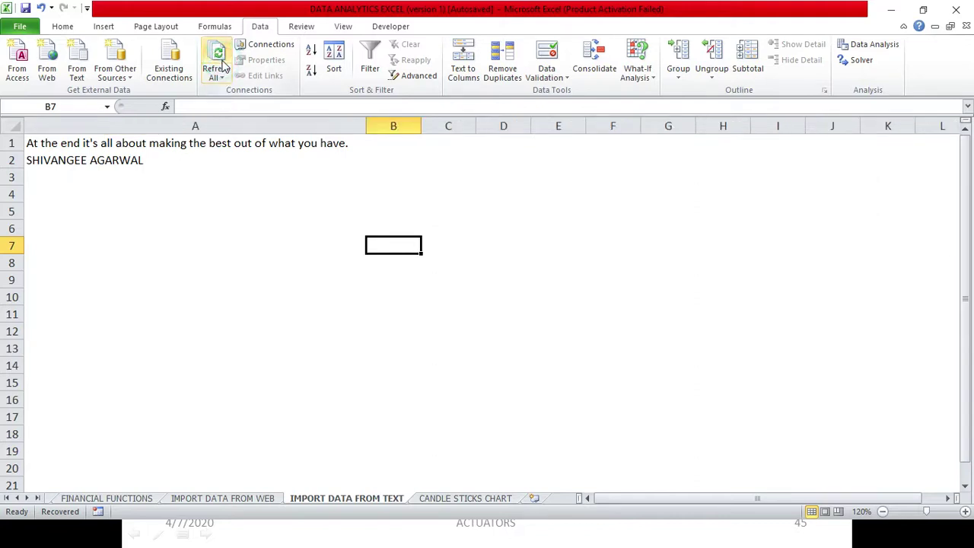
left_click_drag(369, 125, 81, 126)
left_click(162, 246)
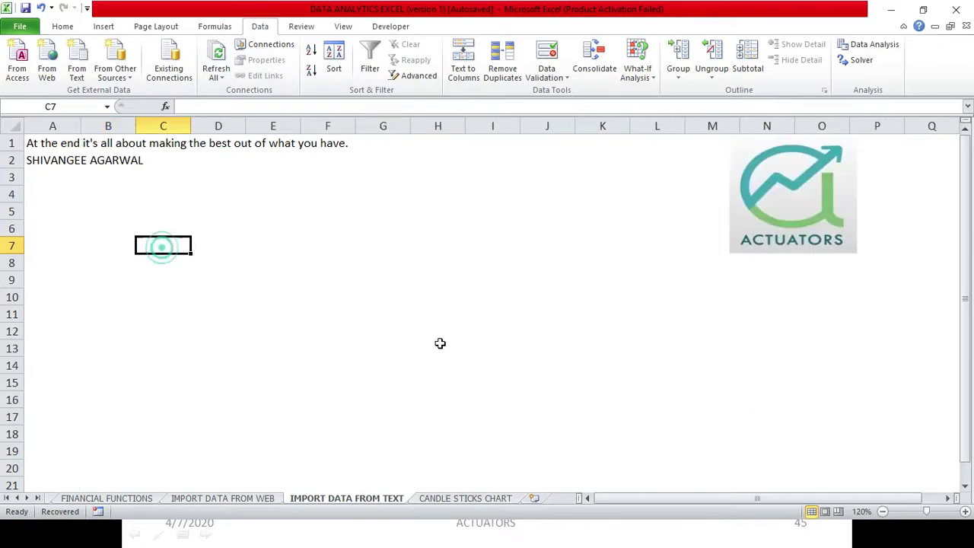
- Switch to the presentation slide show and show the "IMPORT DATA FROM NOTEPAD" slide
key("alt+Tab")
left_click(471, 277)
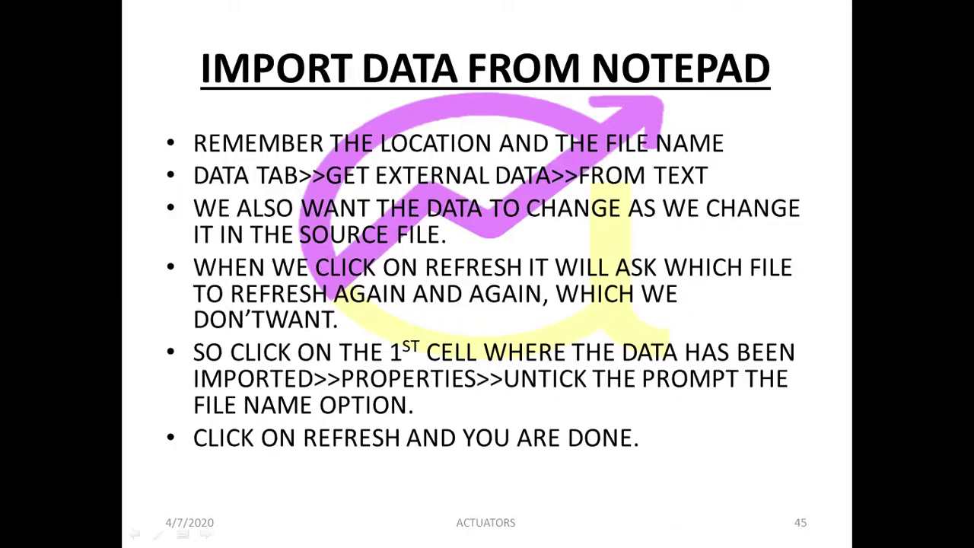